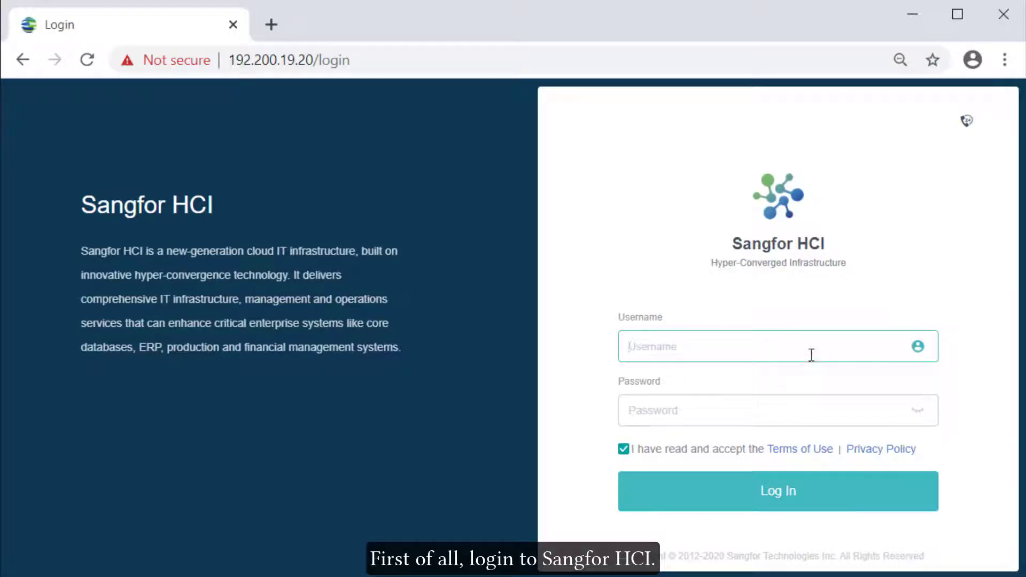
Sign in as admin and open the new virtual machine options under Compute.
{"action": "type", "text": "admin"}
{"action": "key", "text": "Tab"}
{"action": "key", "text": "Return"}
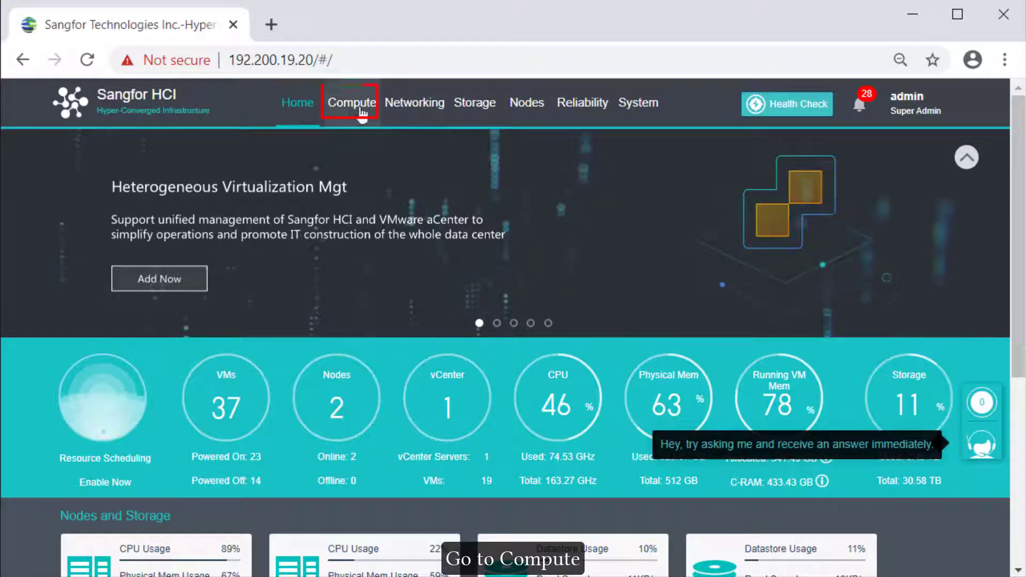
{"action": "left_click", "coordinate": [355, 105]}
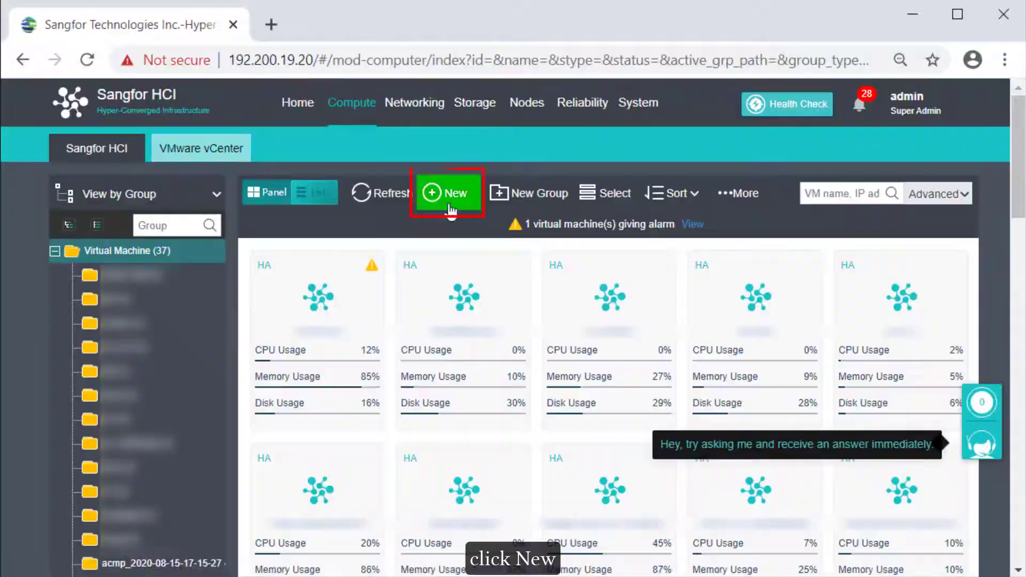
{"action": "left_click", "coordinate": [451, 210]}
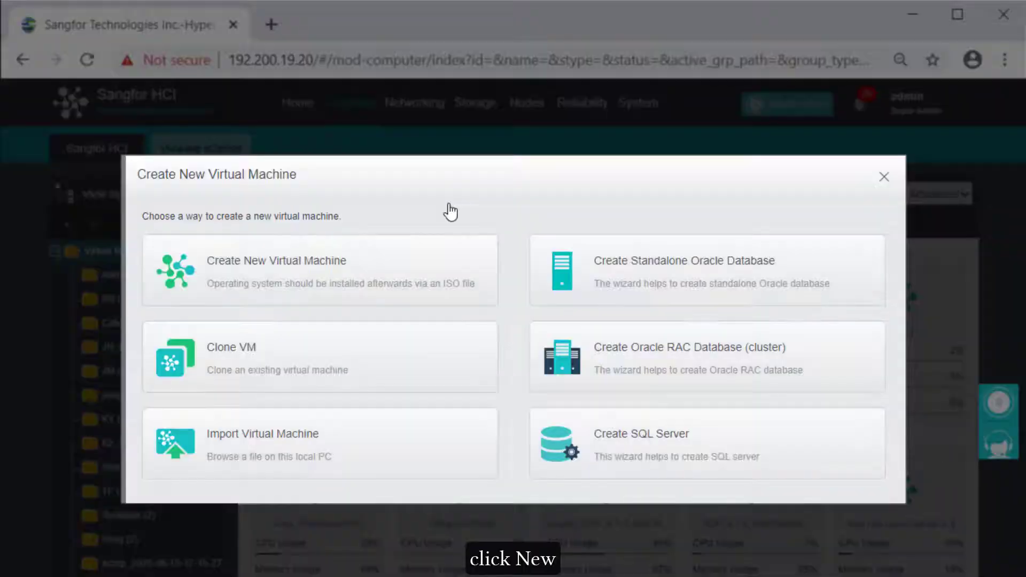
Choose import from file and select the oms_10.02-IP0001_otec.vma image from the local PC.
{"action": "left_click", "coordinate": [433, 466]}
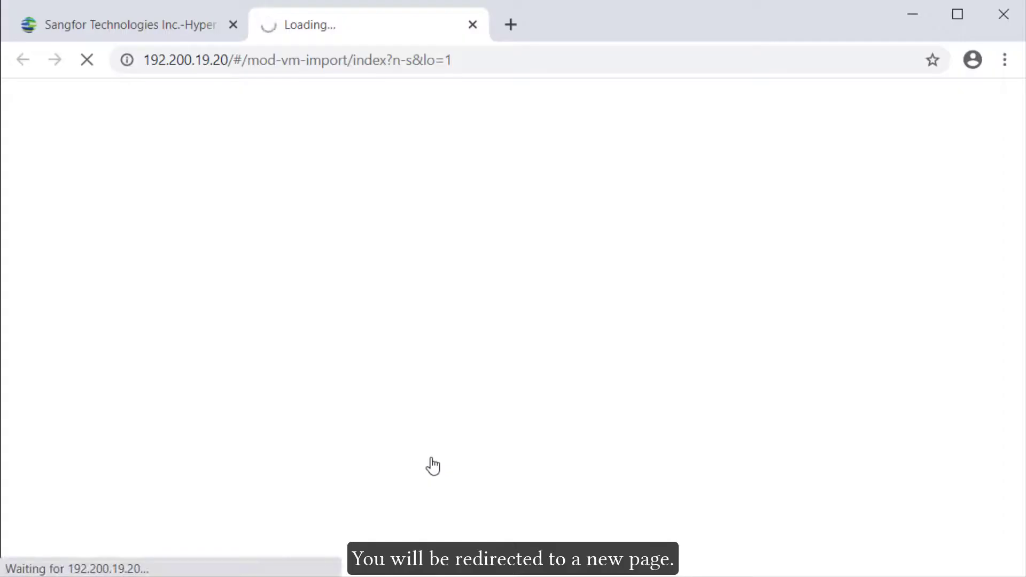
{"action": "scroll", "coordinate": [805, 390], "scroll_direction": "down", "scroll_amount": 3}
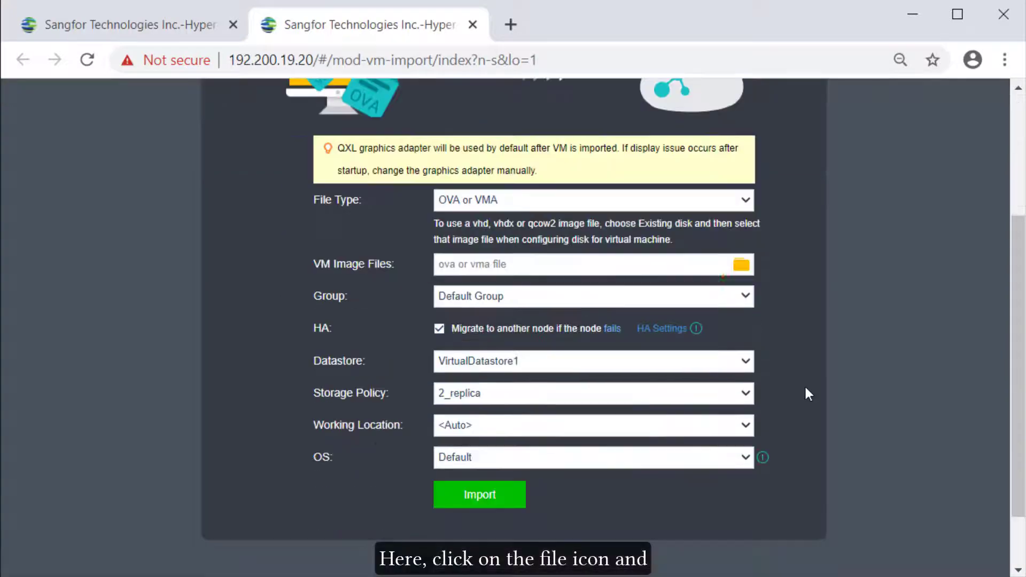
{"action": "left_click", "coordinate": [744, 265]}
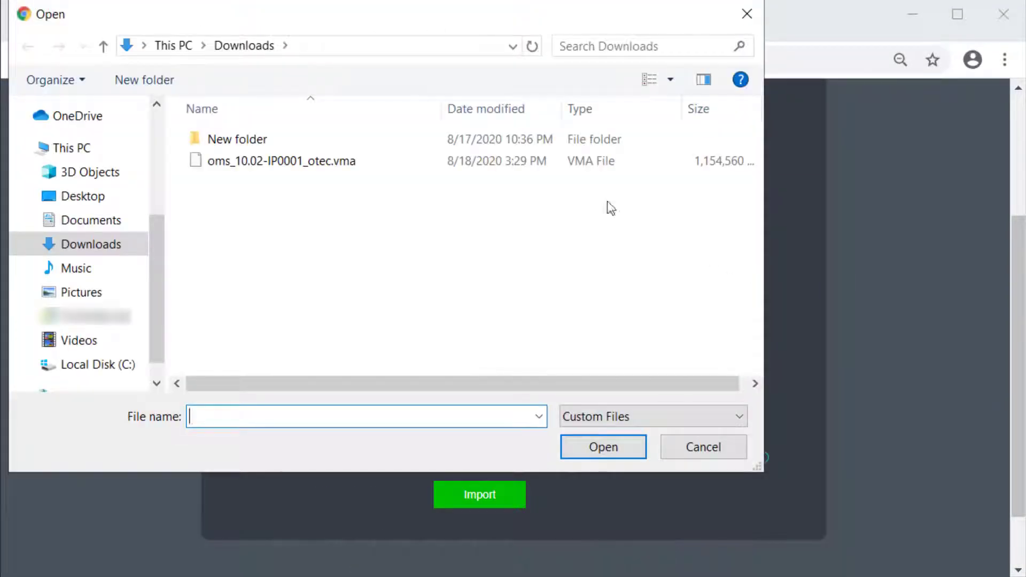
{"action": "double_click", "coordinate": [430, 162]}
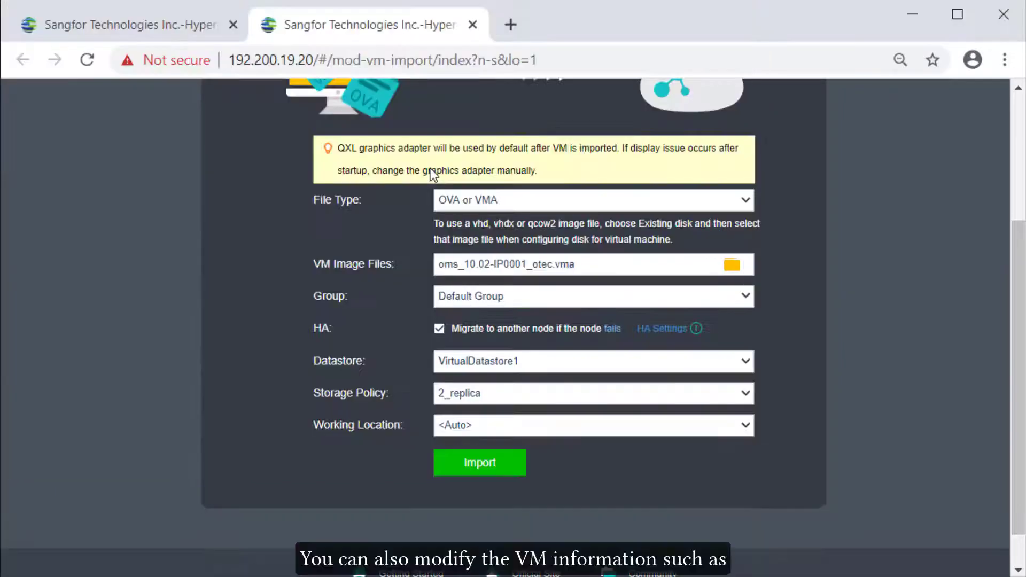
Keep Default Group, VirtualDatastore1 and 2_replica, set node 192.200.19.19, and import.
{"action": "left_click", "coordinate": [739, 298]}
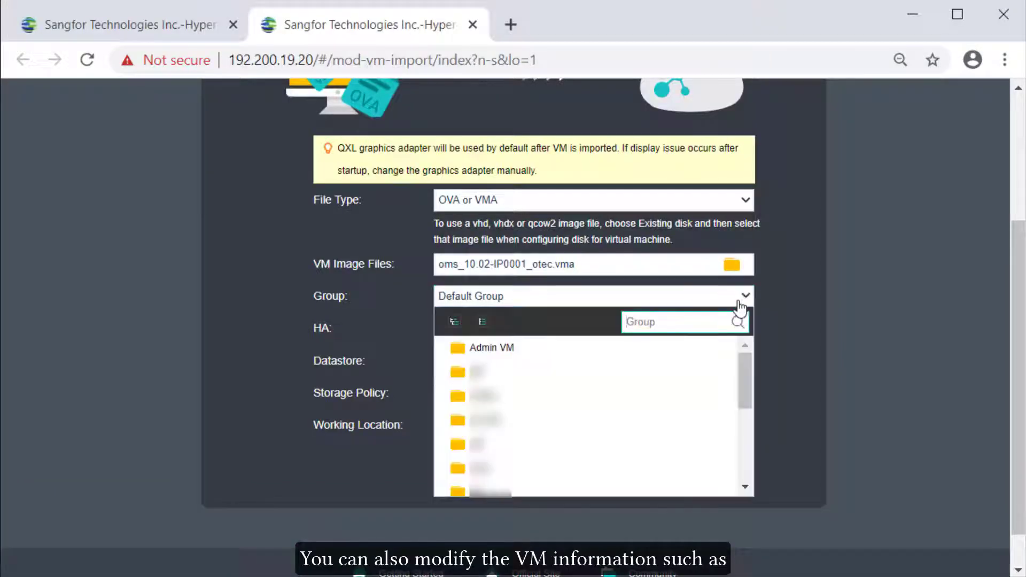
{"action": "left_click", "coordinate": [787, 304]}
{"action": "left_click", "coordinate": [745, 361]}
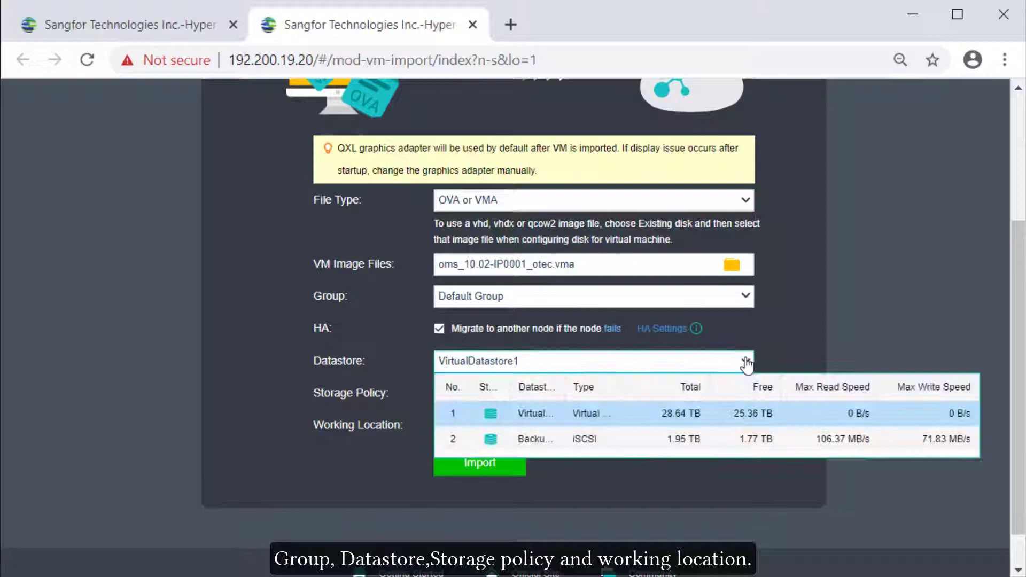
{"action": "left_click", "coordinate": [827, 325]}
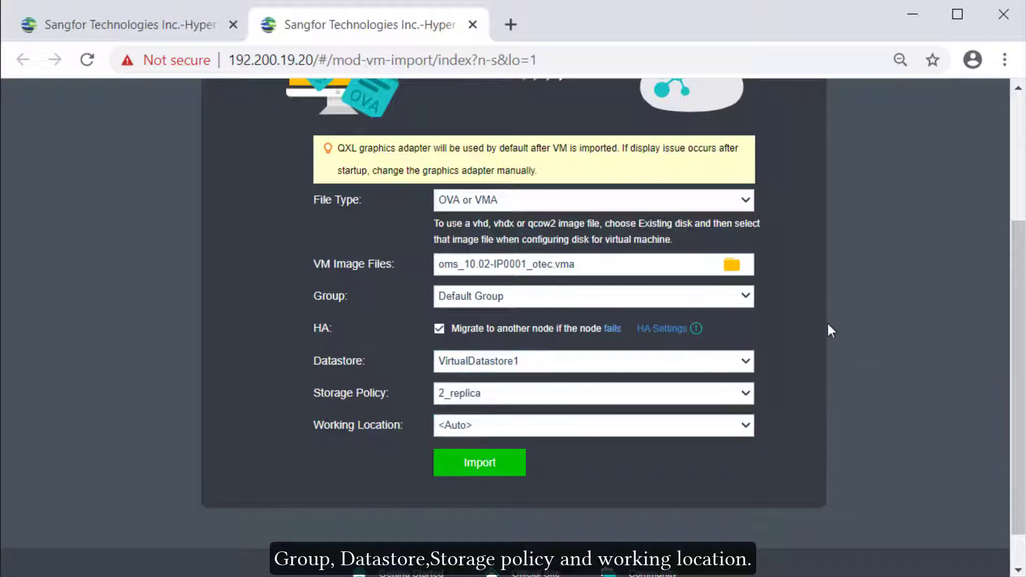
{"action": "left_click", "coordinate": [811, 386]}
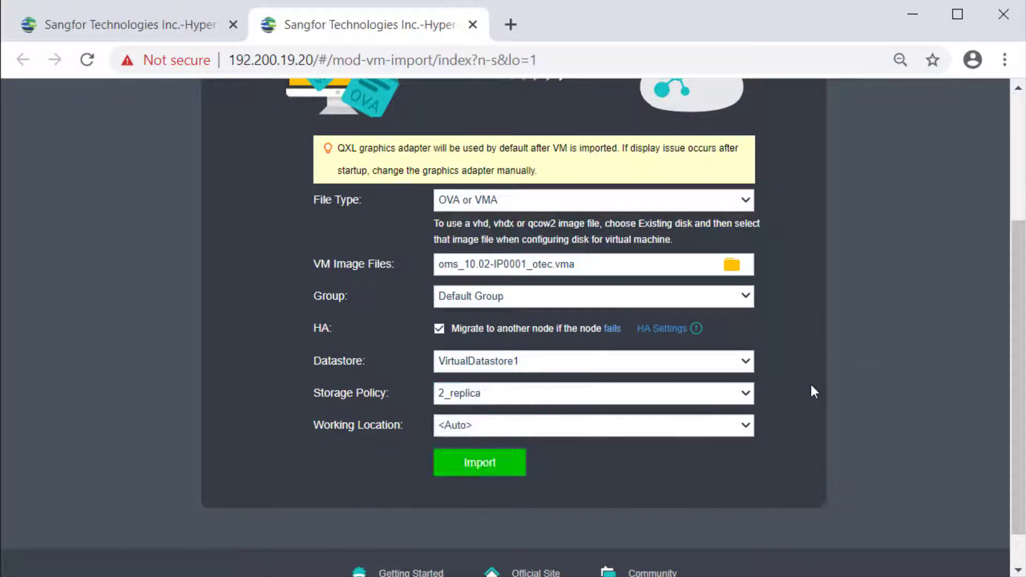
{"action": "left_click", "coordinate": [745, 425]}
{"action": "left_click", "coordinate": [776, 521]}
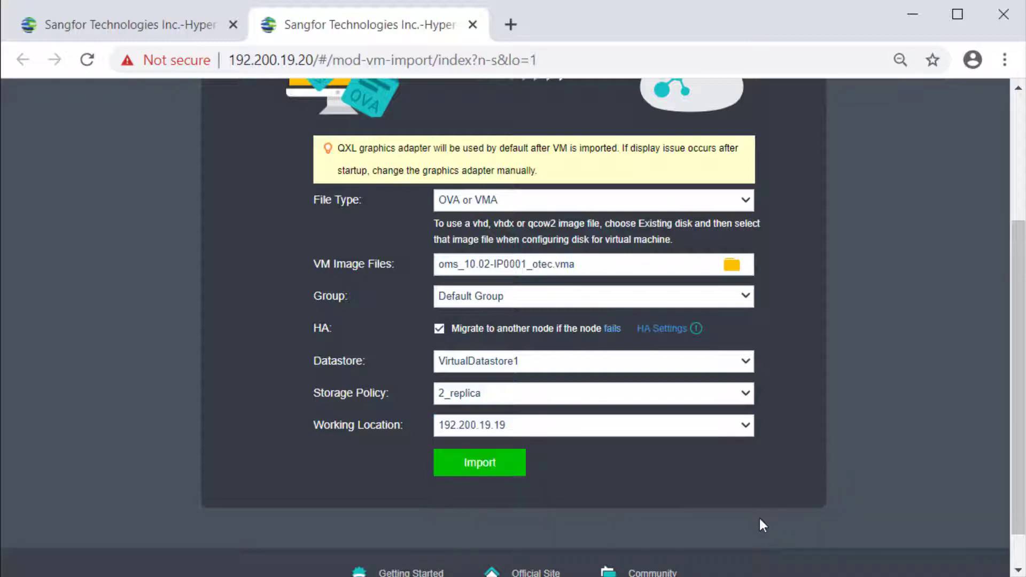
{"action": "left_click", "coordinate": [503, 463]}
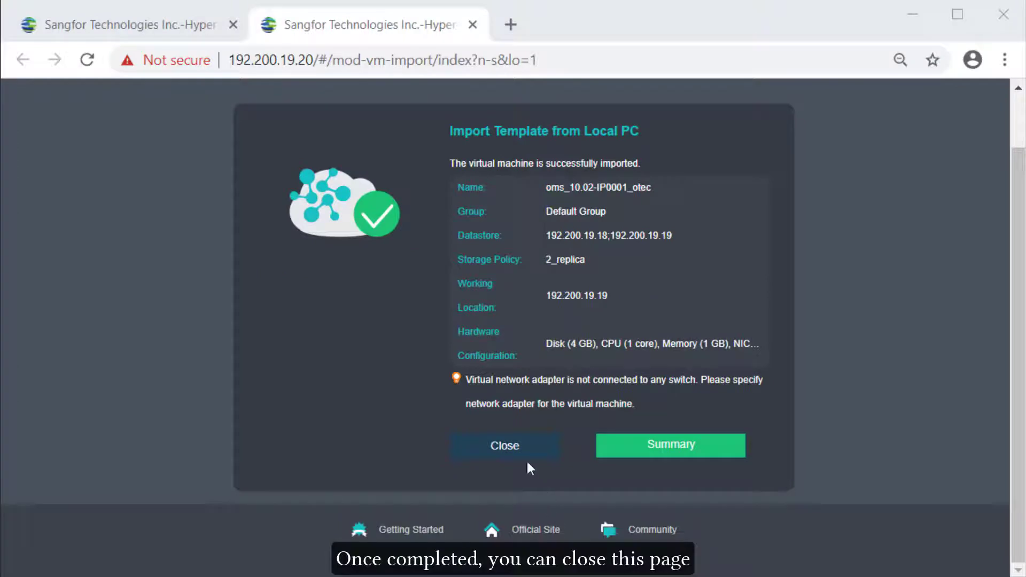
Close the import success summary and filter the VM list by 'oms'.
{"action": "left_click", "coordinate": [525, 455]}
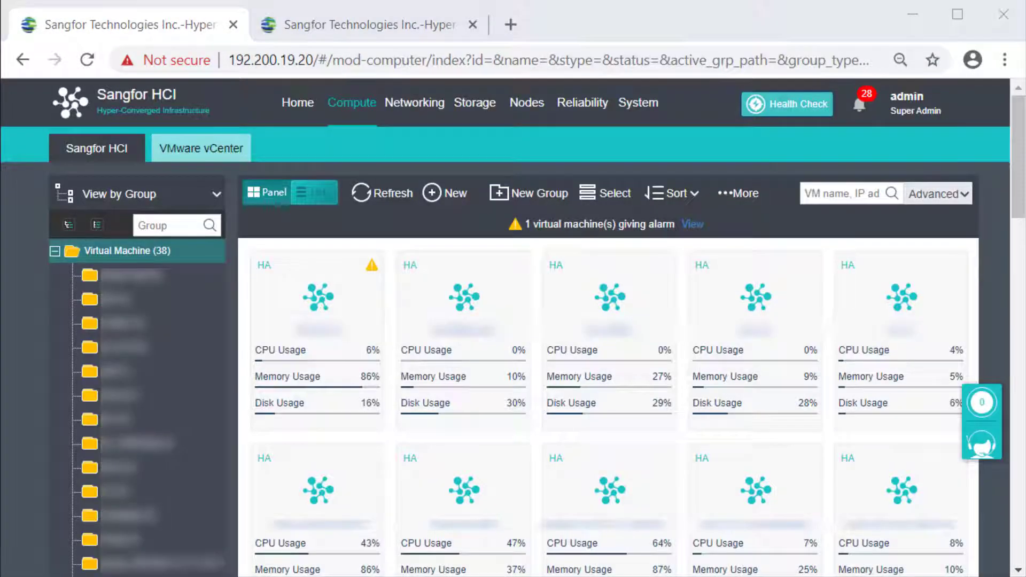
{"action": "left_click", "coordinate": [823, 189]}
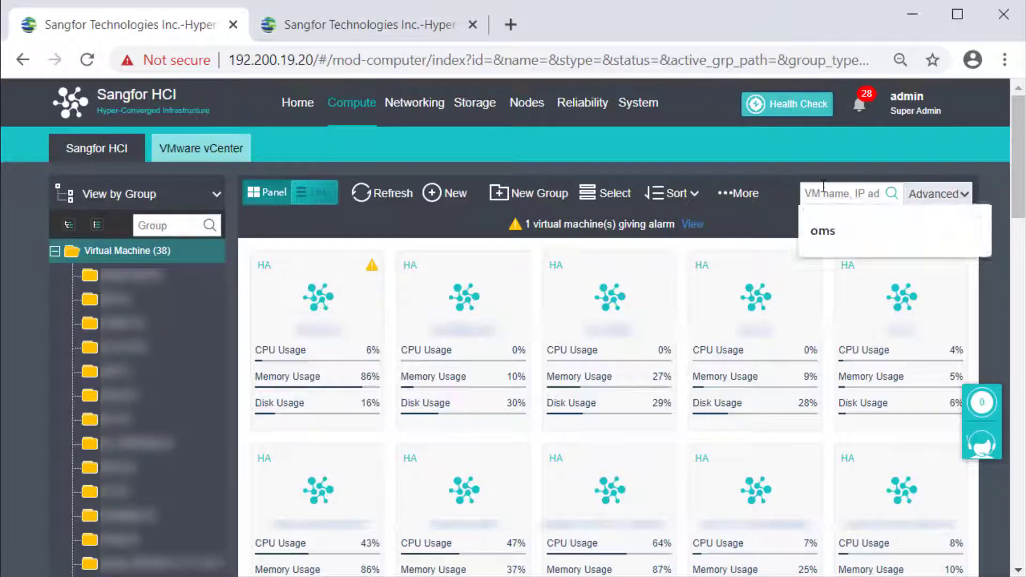
{"action": "left_click", "coordinate": [823, 231]}
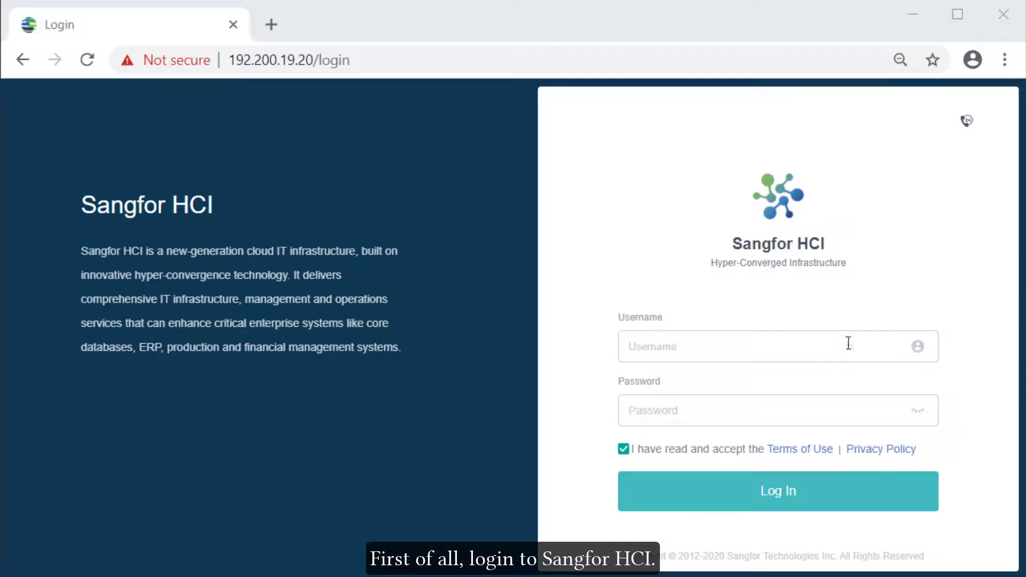
Sign back in as admin with the account password.
{"action": "left_click", "coordinate": [847, 345]}
{"action": "type", "text": "admin"}
{"action": "key", "text": "Tab"}
{"action": "type", "text": "************"}
{"action": "key", "text": "Return"}
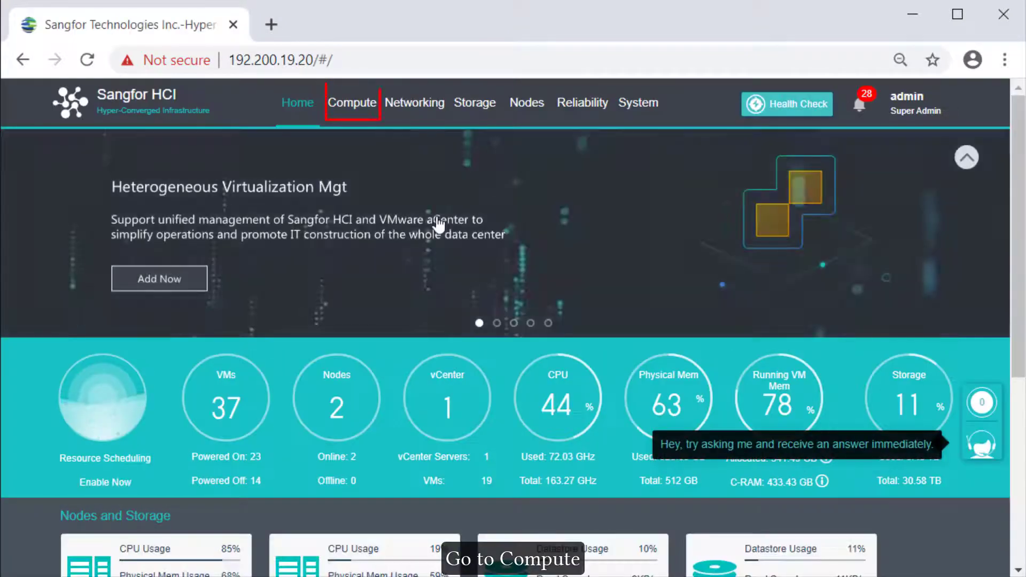
Show New_VM's extended action list in its Compute group.
{"action": "left_click", "coordinate": [373, 112]}
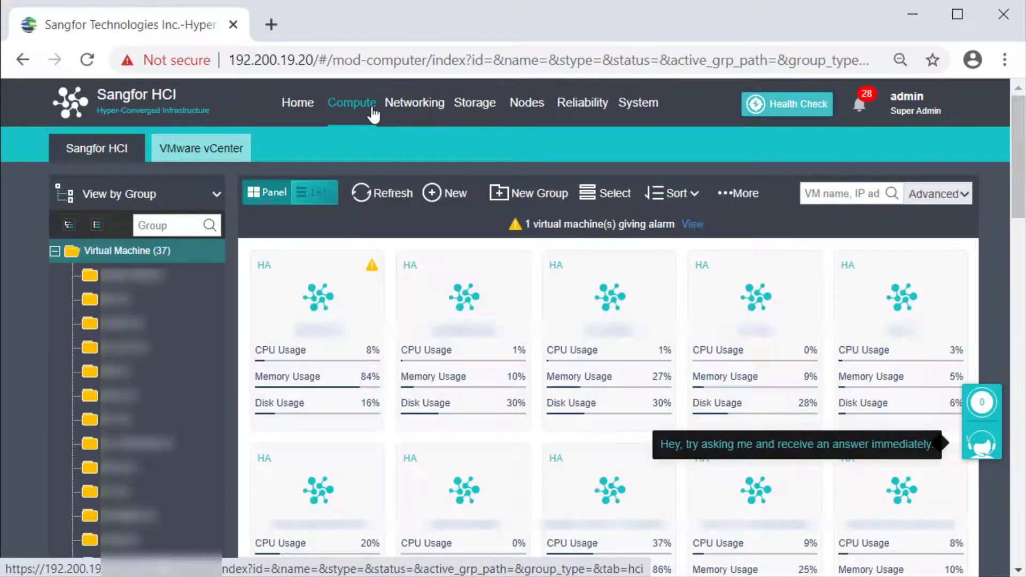
{"action": "left_click", "coordinate": [117, 467]}
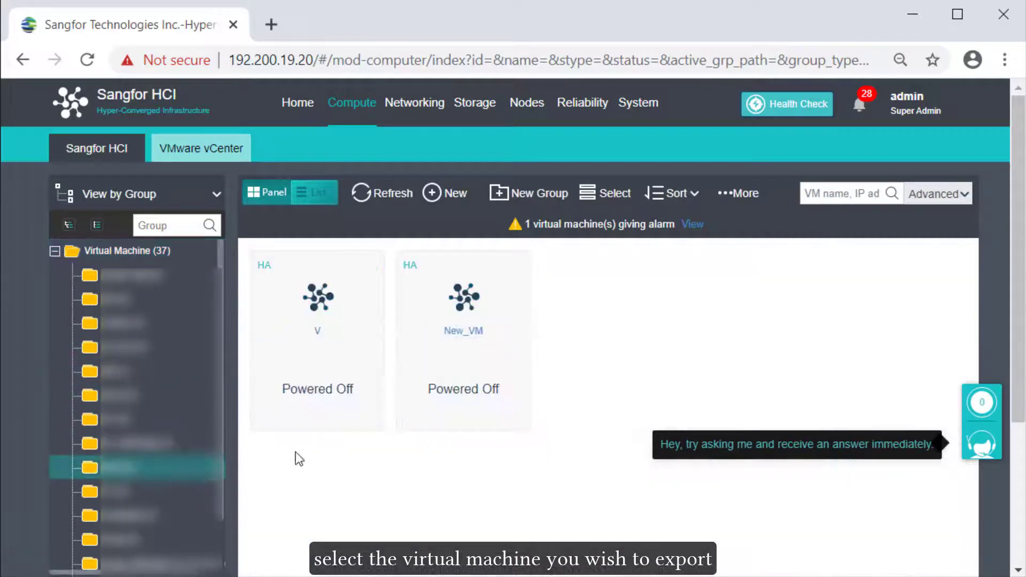
{"action": "mouse_move", "coordinate": [463, 341]}
{"action": "left_click", "coordinate": [505, 414]}
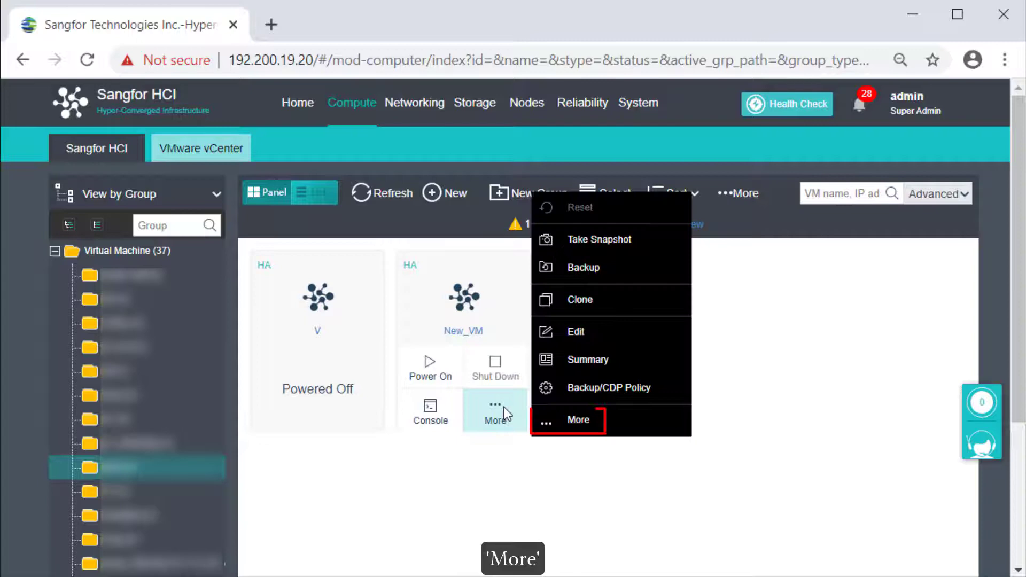
{"action": "left_click", "coordinate": [609, 433]}
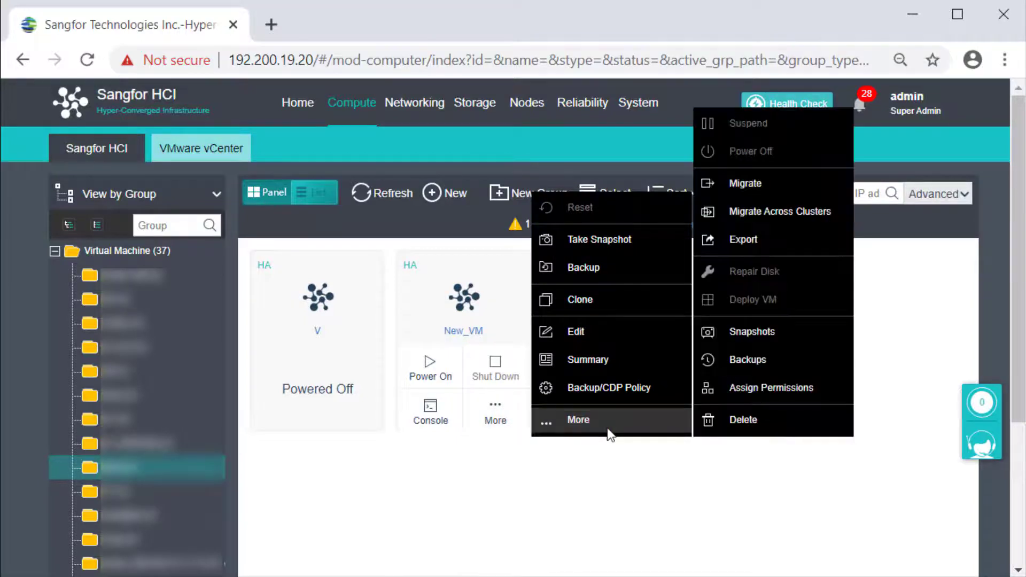
Check New_VM's finished 20.9 GB VMA export in the Export dialog, then close it.
{"action": "left_click", "coordinate": [819, 240]}
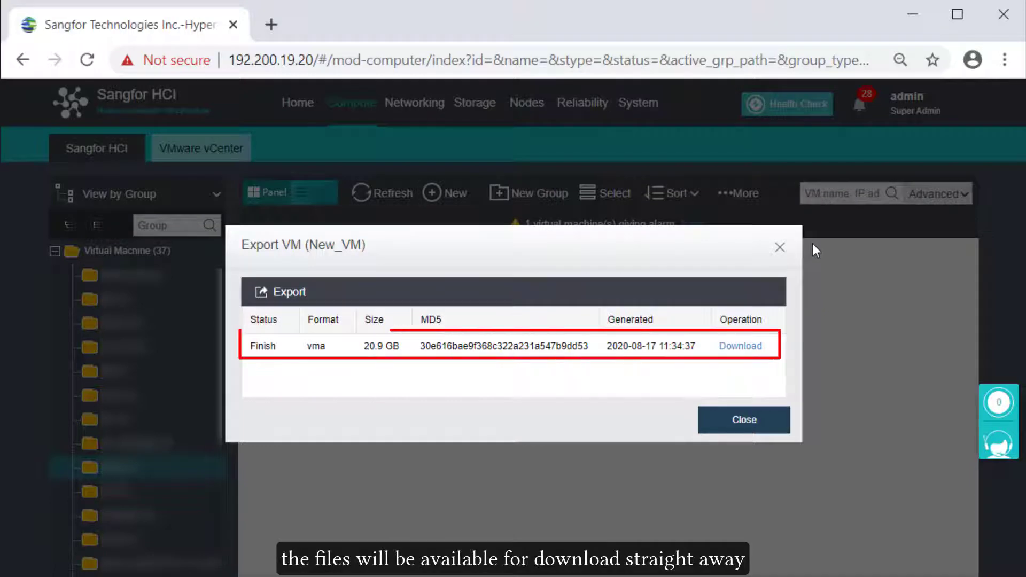
{"action": "left_click", "coordinate": [753, 422]}
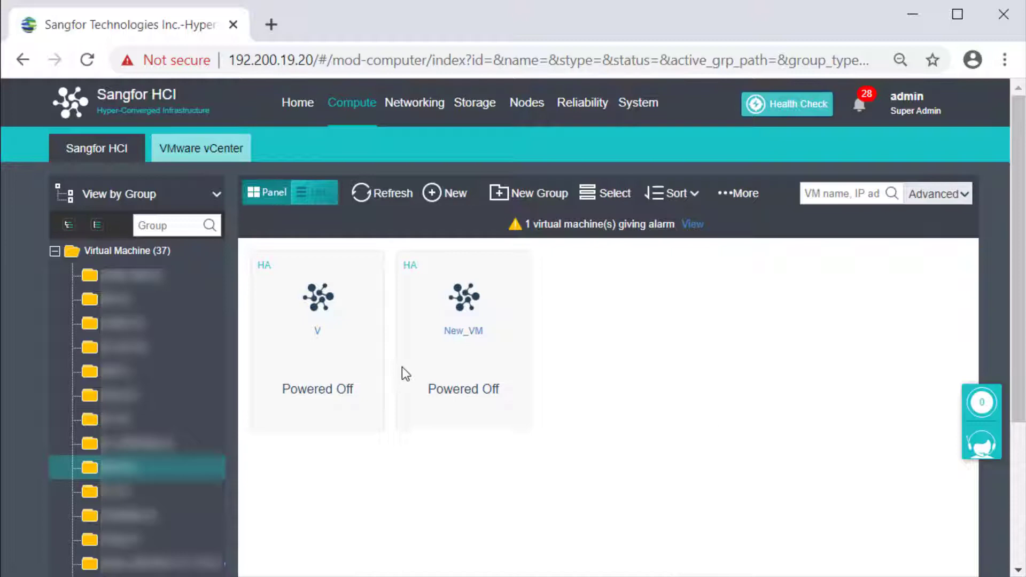
Export VM V with VMA as the file format and confirm the export.
{"action": "mouse_move", "coordinate": [318, 337]}
{"action": "left_click", "coordinate": [357, 405]}
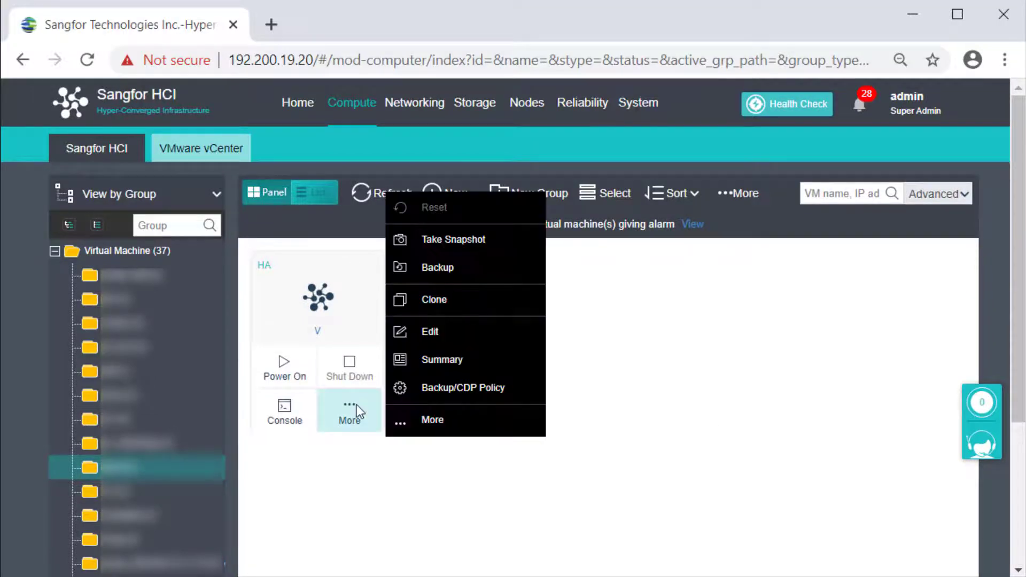
{"action": "left_click", "coordinate": [415, 416]}
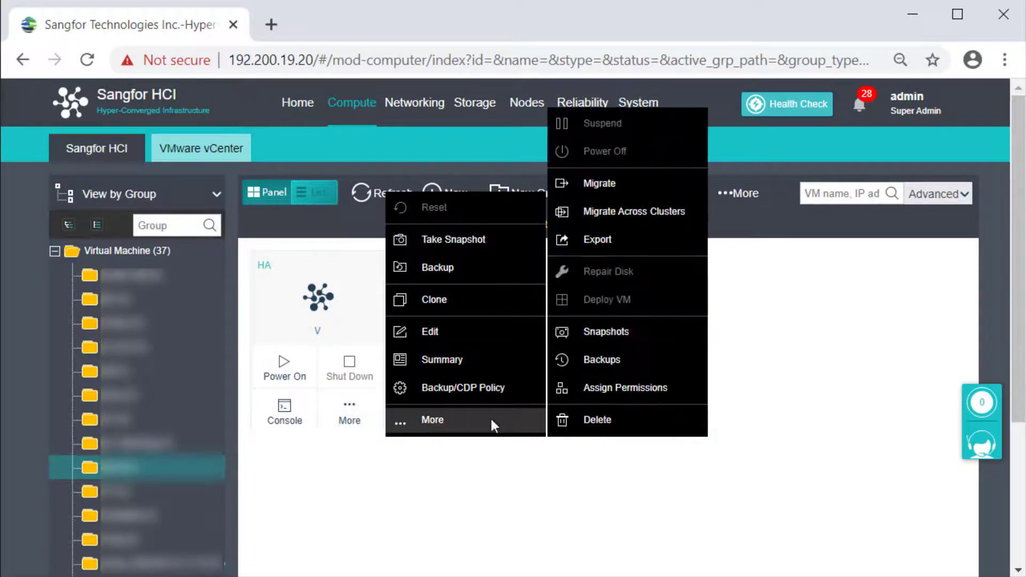
{"action": "left_click", "coordinate": [662, 241]}
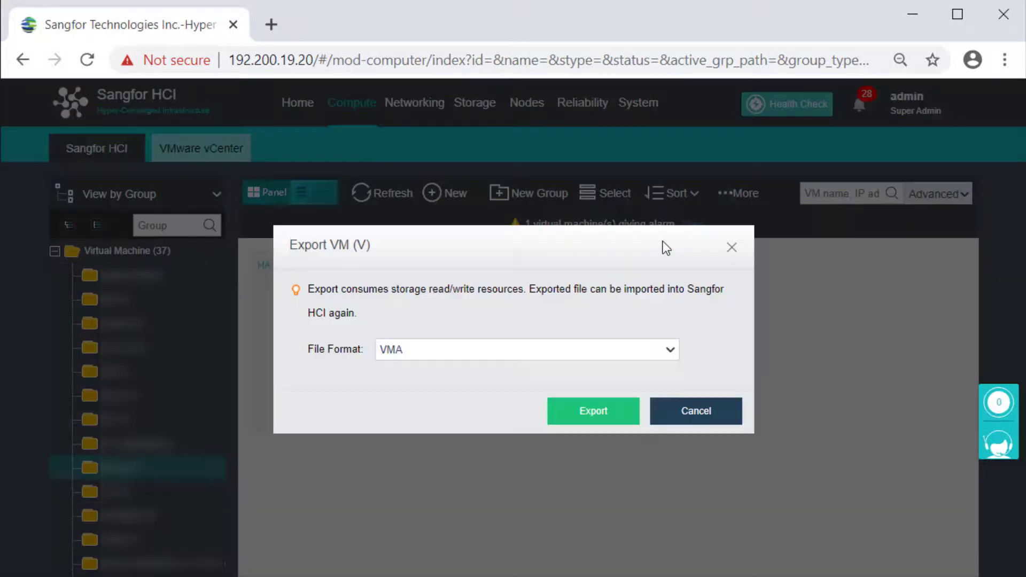
{"action": "left_click", "coordinate": [665, 352]}
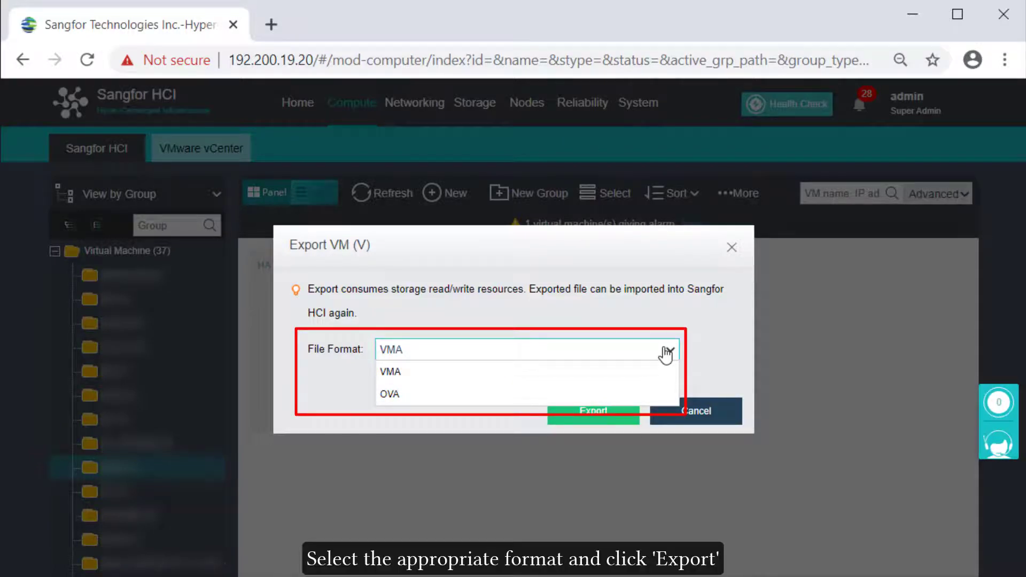
{"action": "left_click", "coordinate": [665, 353]}
{"action": "left_click", "coordinate": [609, 412]}
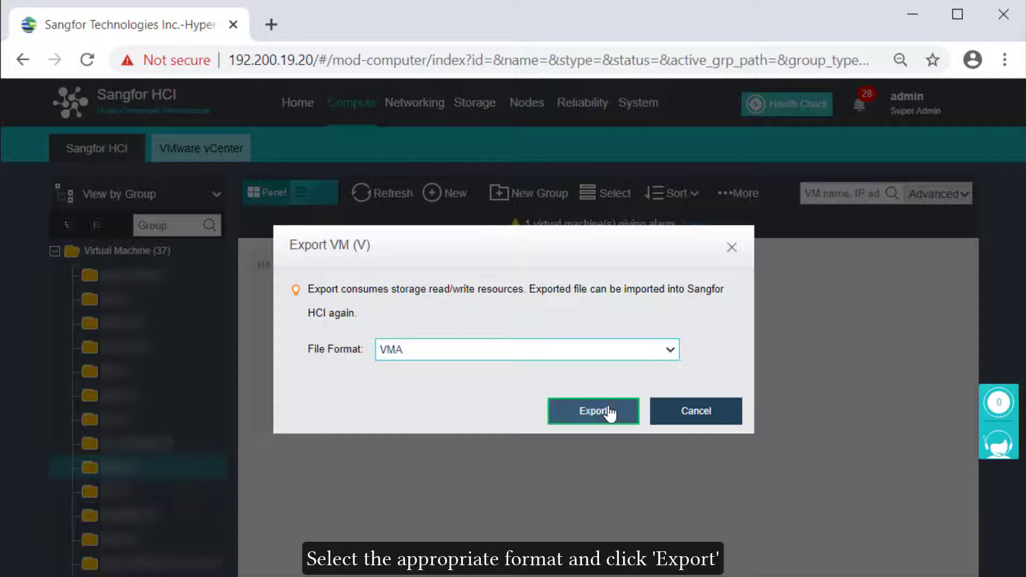
{"action": "left_click", "coordinate": [610, 412]}
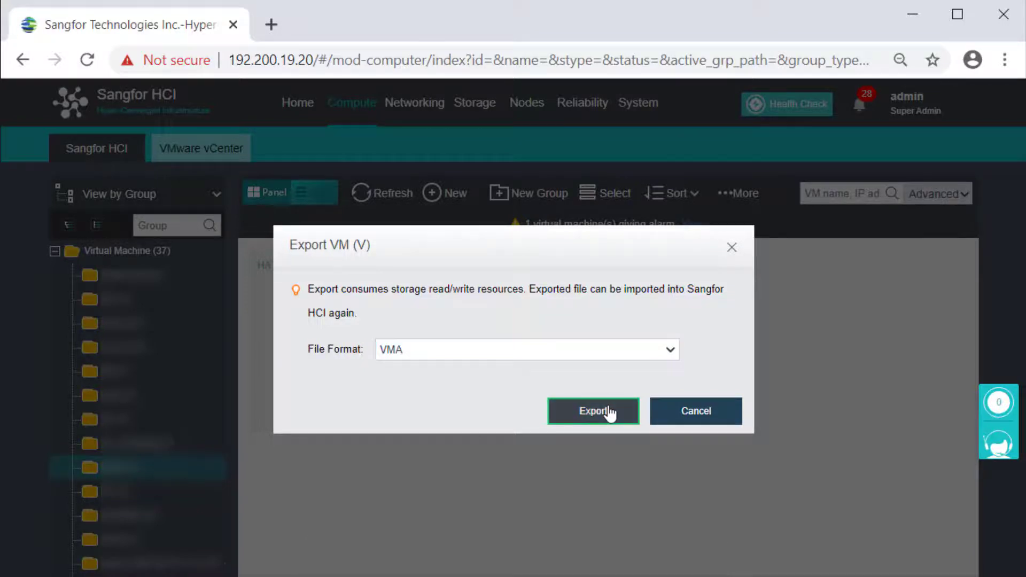